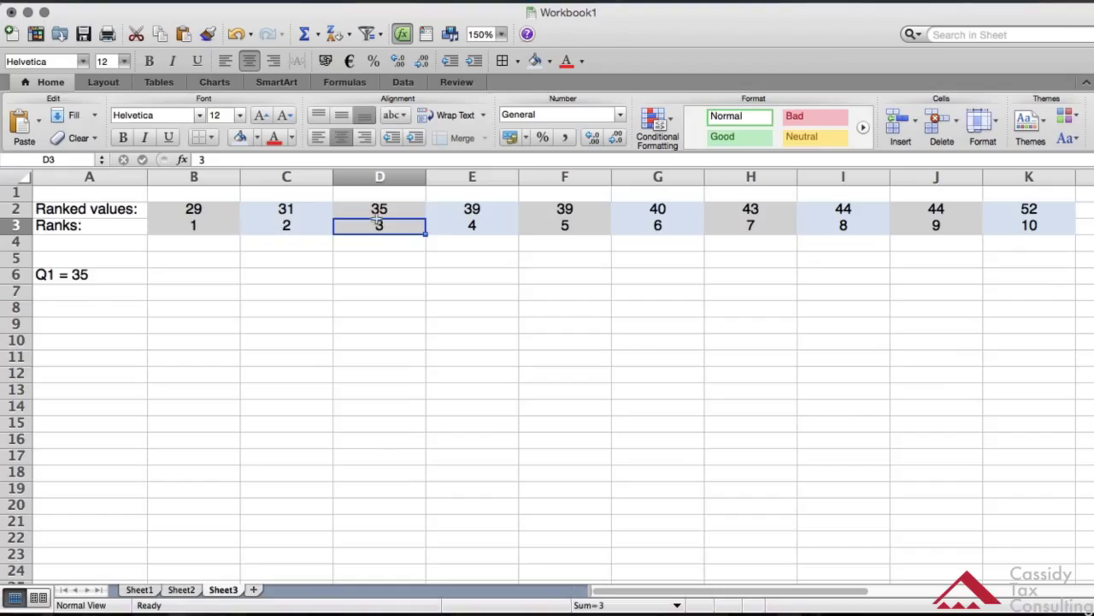
- Switch to the Word document and look up the third quartile formula on page 2
{"action": "left_click", "coordinate": [377, 205]}
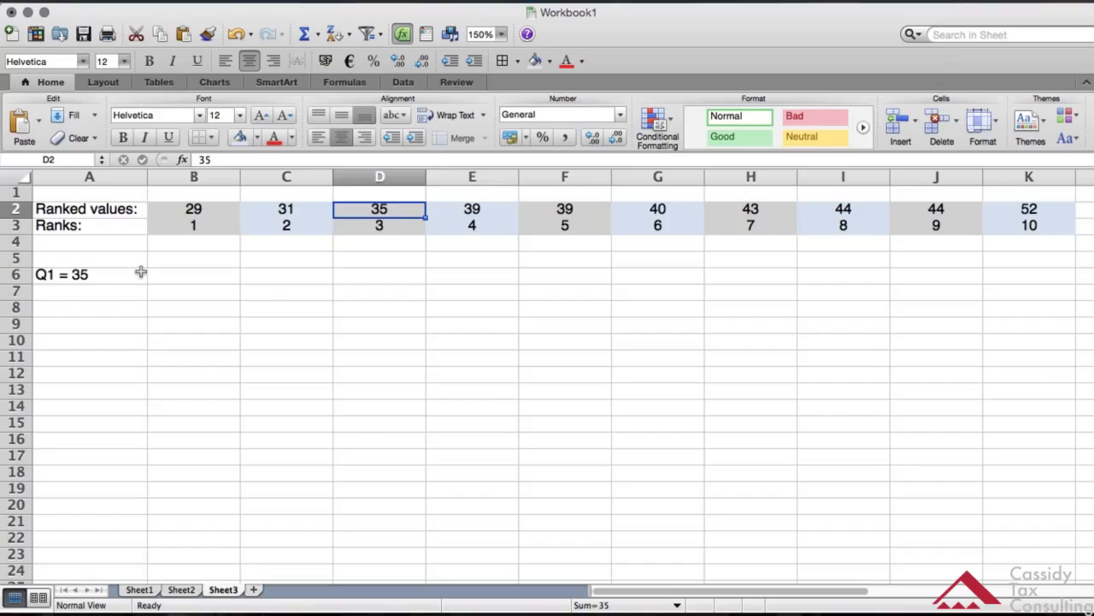
{"action": "key", "text": "super+Tab"}
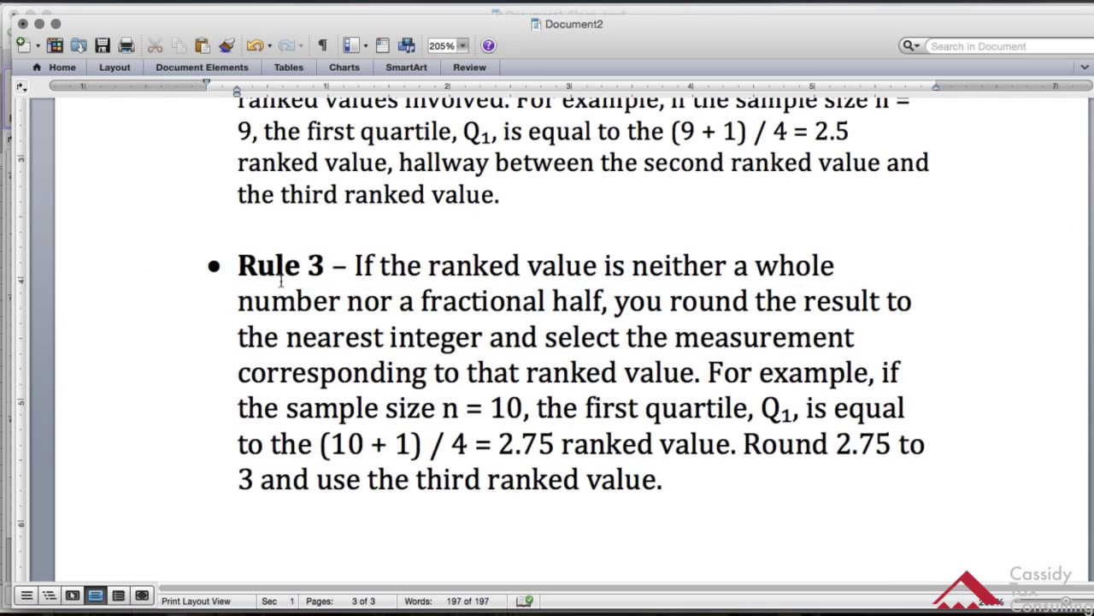
{"action": "scroll", "coordinate": [281, 283], "scroll_direction": "up", "scroll_amount": 5}
{"action": "scroll", "coordinate": [282, 282], "scroll_direction": "up", "scroll_amount": 8}
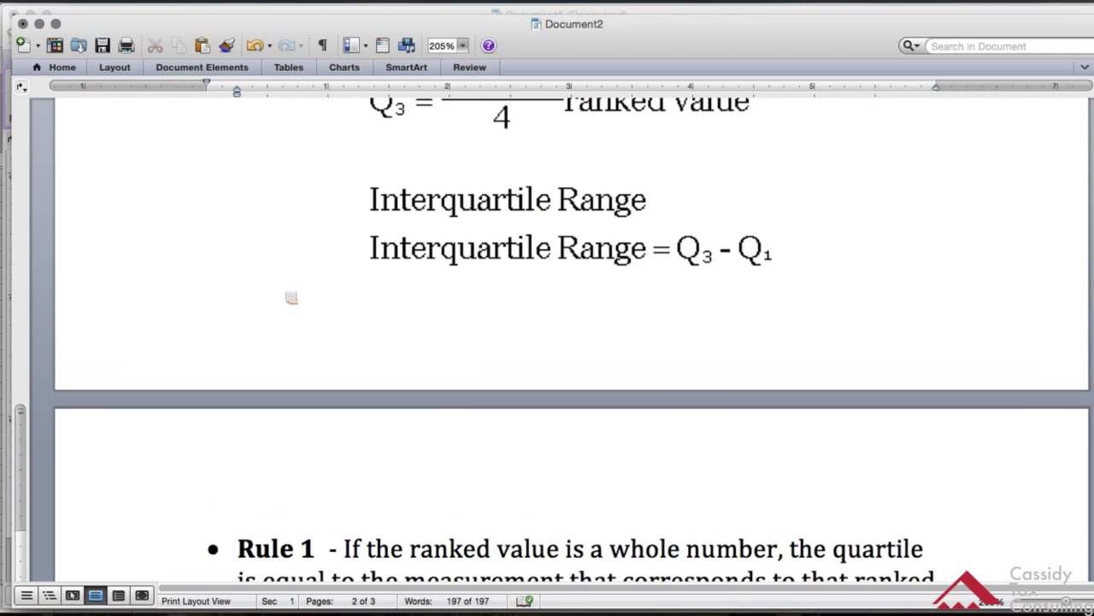
{"action": "scroll", "coordinate": [281, 283], "scroll_direction": "up", "scroll_amount": 2}
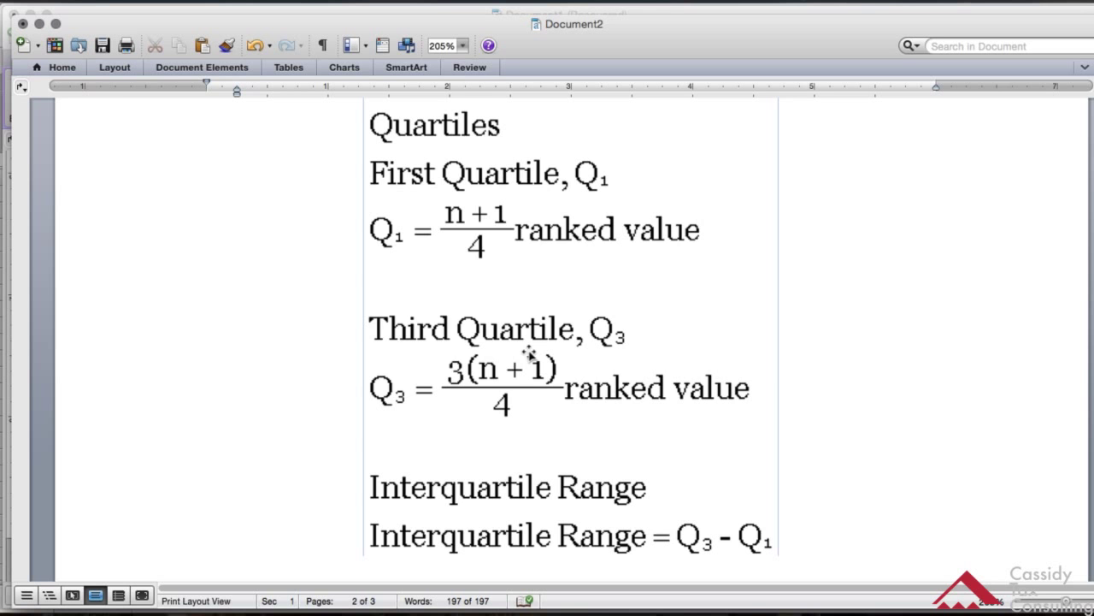
- Return to the Excel workbook and enter the label "Q3 =" in cell A7
{"action": "key", "text": "super+Tab"}
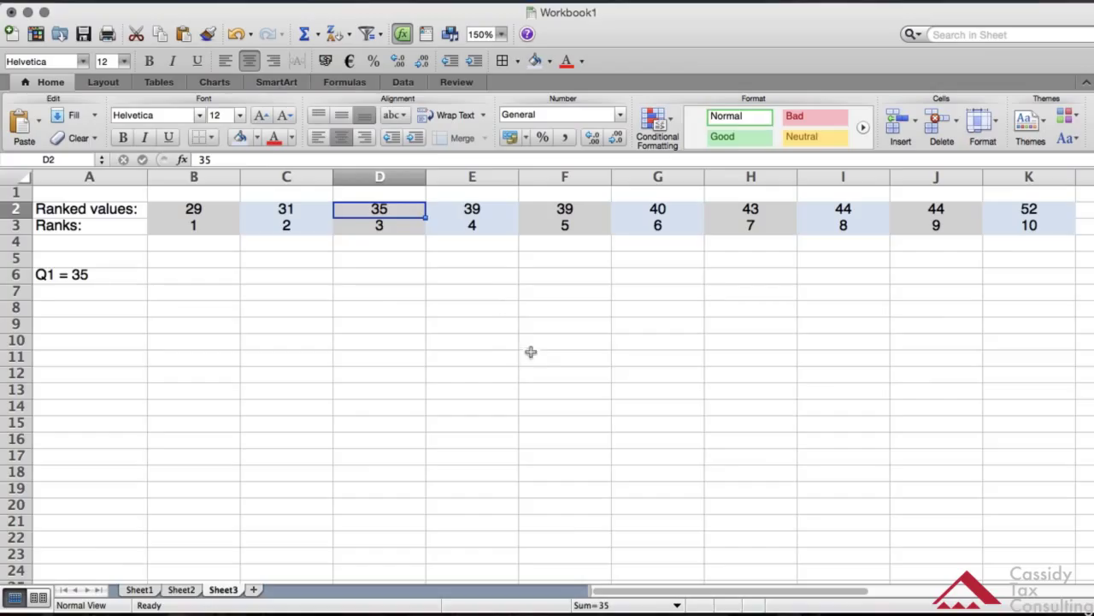
{"action": "left_click", "coordinate": [53, 288]}
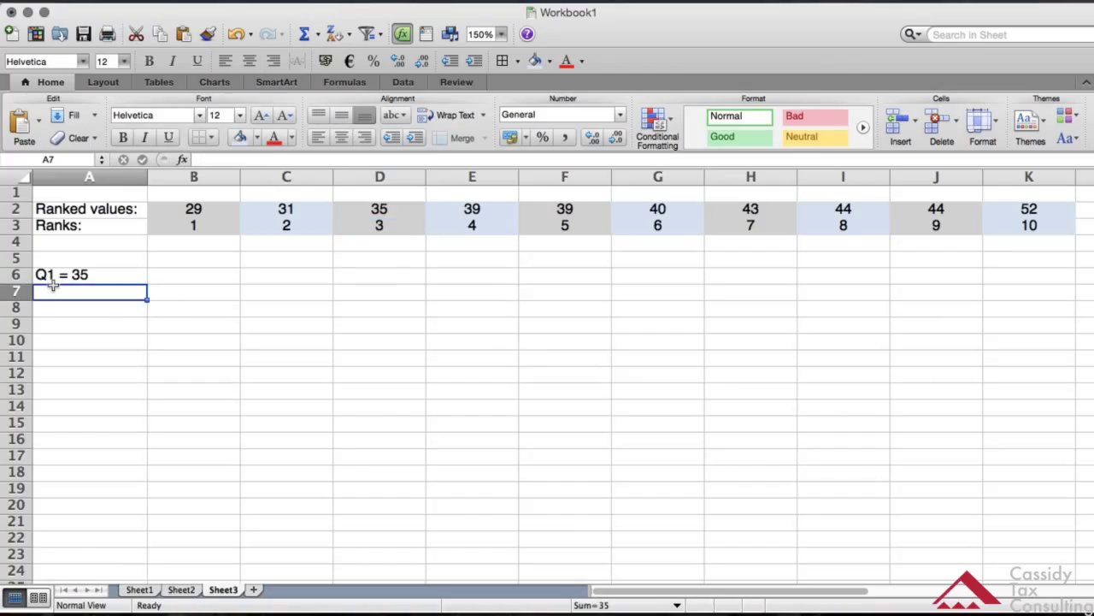
{"action": "type", "text": "Q"}
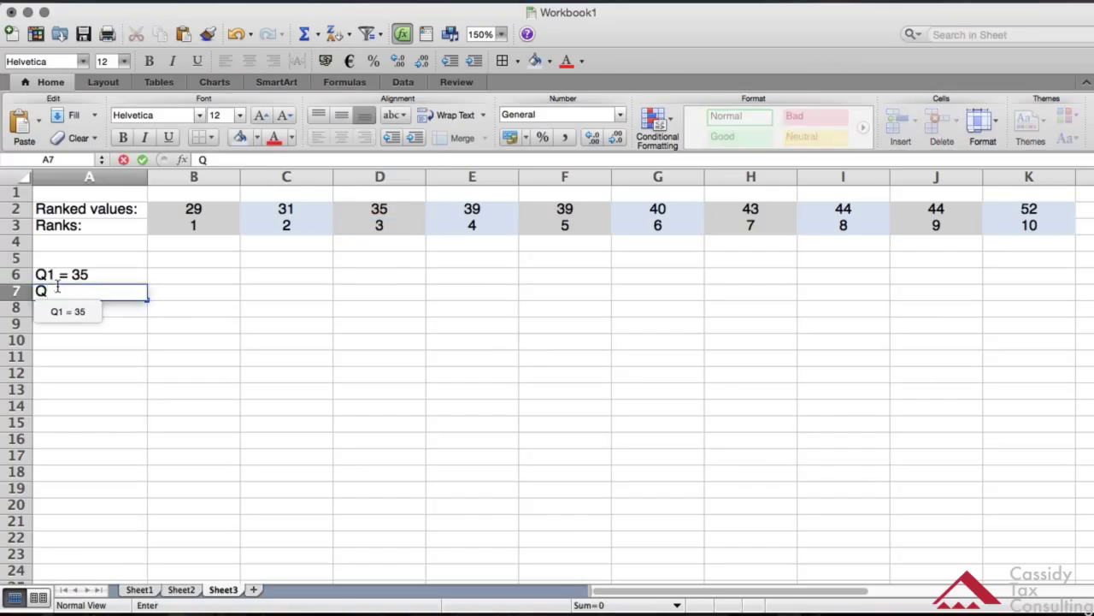
{"action": "type", "text": "3"}
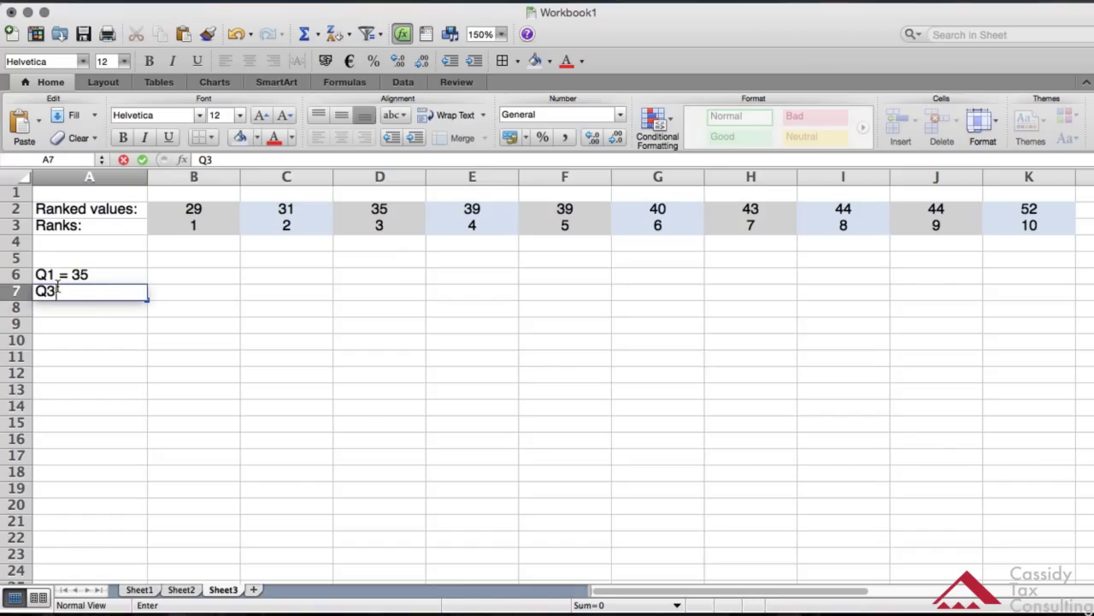
{"action": "type", "text": " ="}
- Switch to the 10bii Financial Calculator, clear it, and calculate 3 × 11 divided by 4 for the third quartile's rank
{"action": "key", "text": "super+Tab"}
{"action": "key", "text": "super+Tab"}
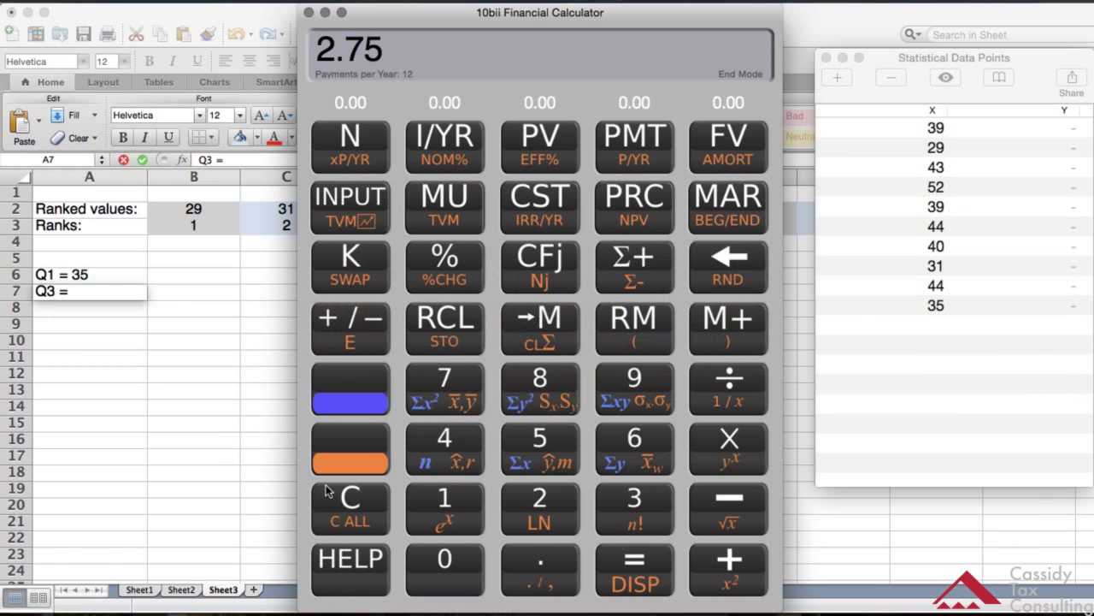
{"action": "left_click", "coordinate": [335, 491]}
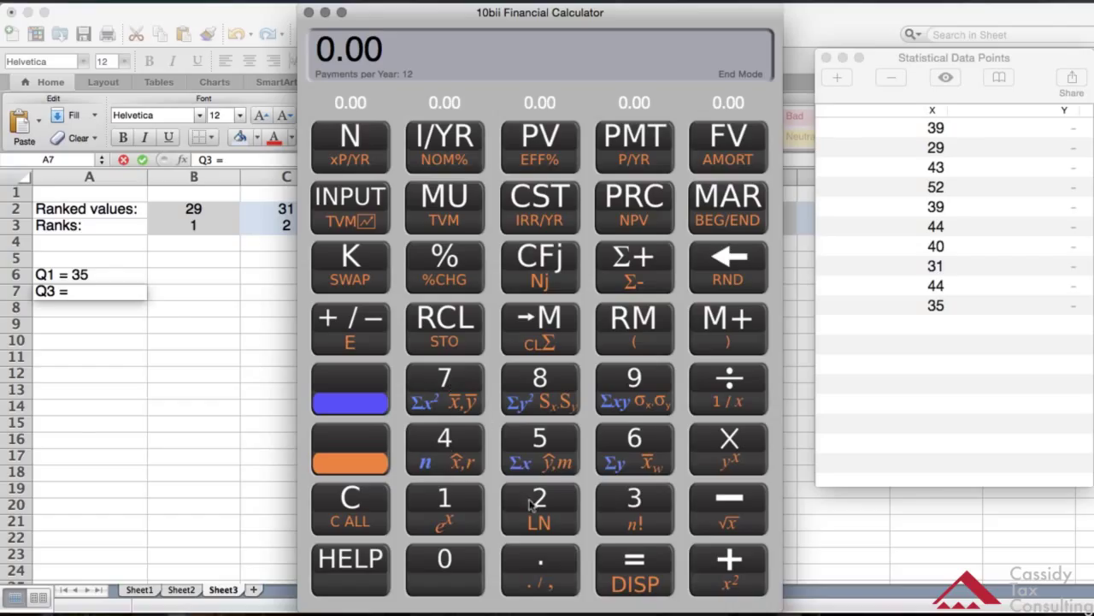
{"action": "left_click", "coordinate": [635, 500]}
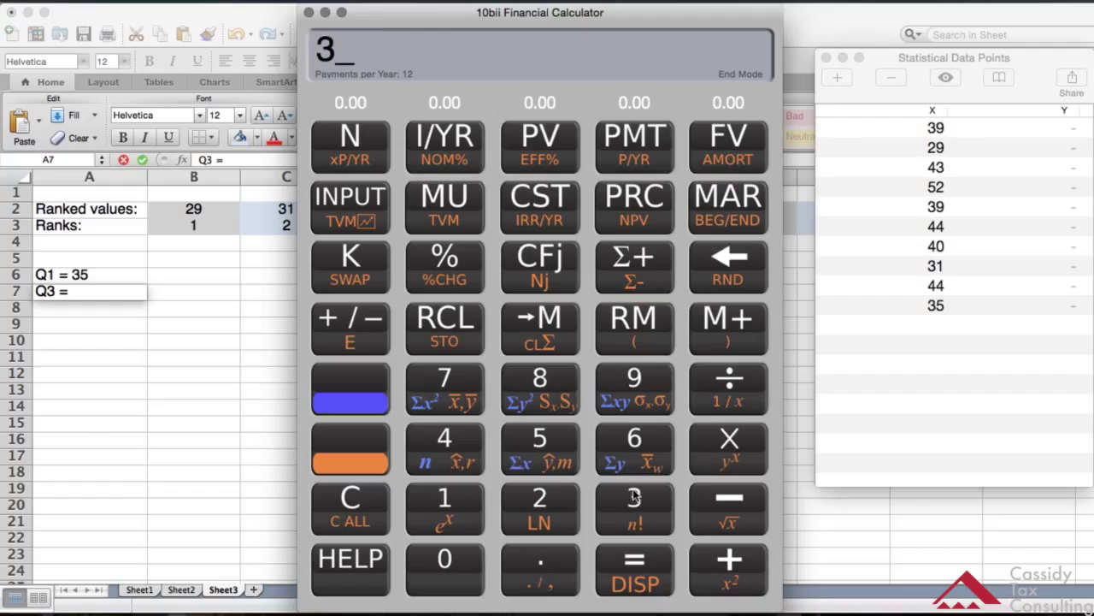
{"action": "left_click", "coordinate": [725, 438]}
{"action": "double_click", "coordinate": [443, 495]}
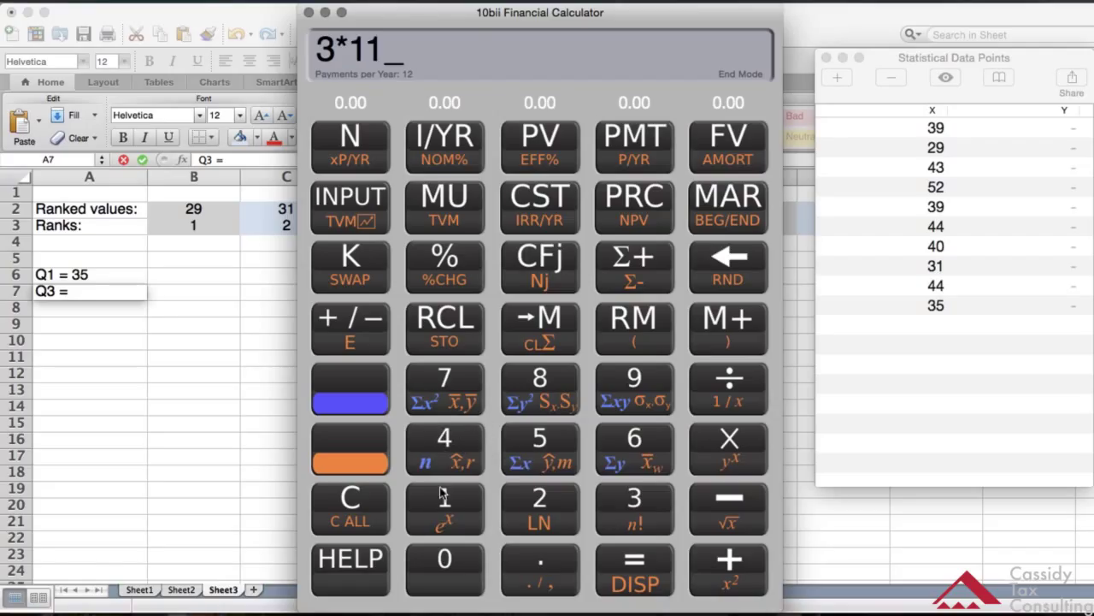
{"action": "left_click", "coordinate": [644, 555]}
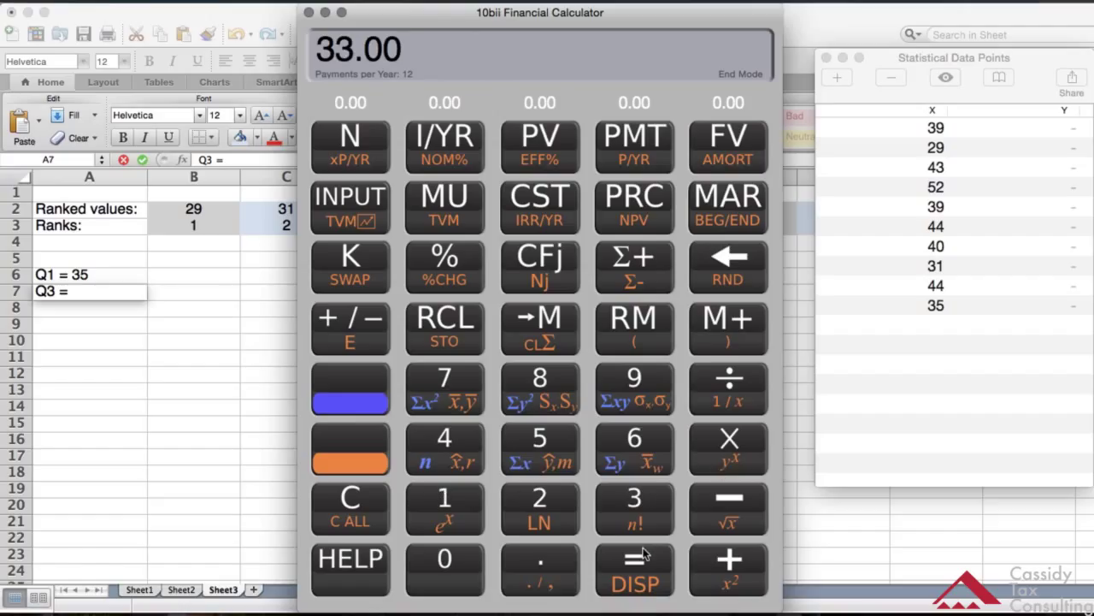
{"action": "left_click", "coordinate": [722, 376]}
{"action": "left_click", "coordinate": [445, 438]}
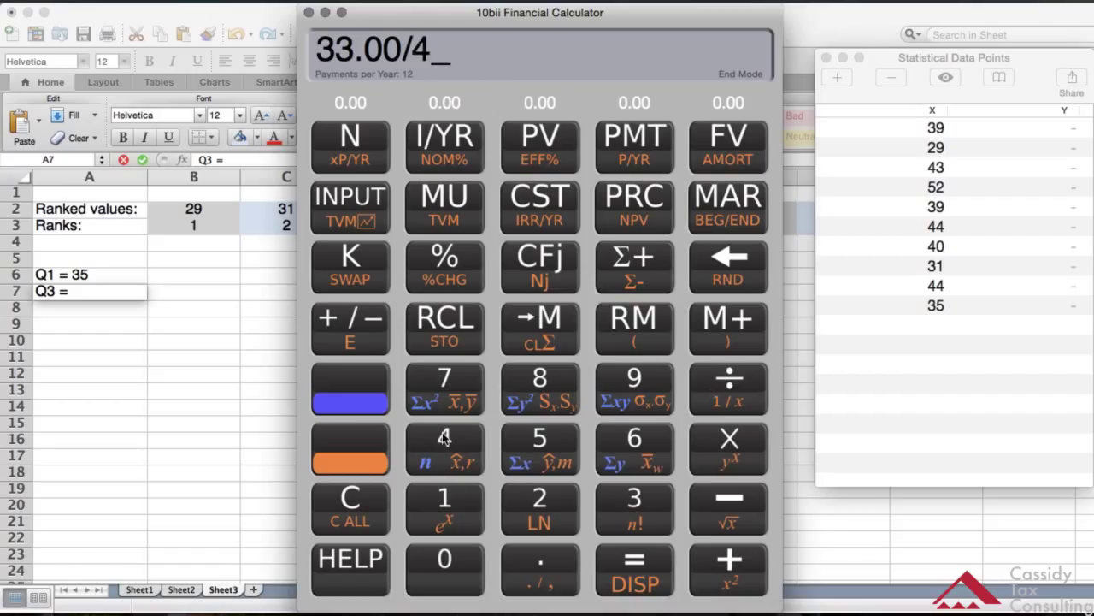
{"action": "left_click", "coordinate": [644, 557]}
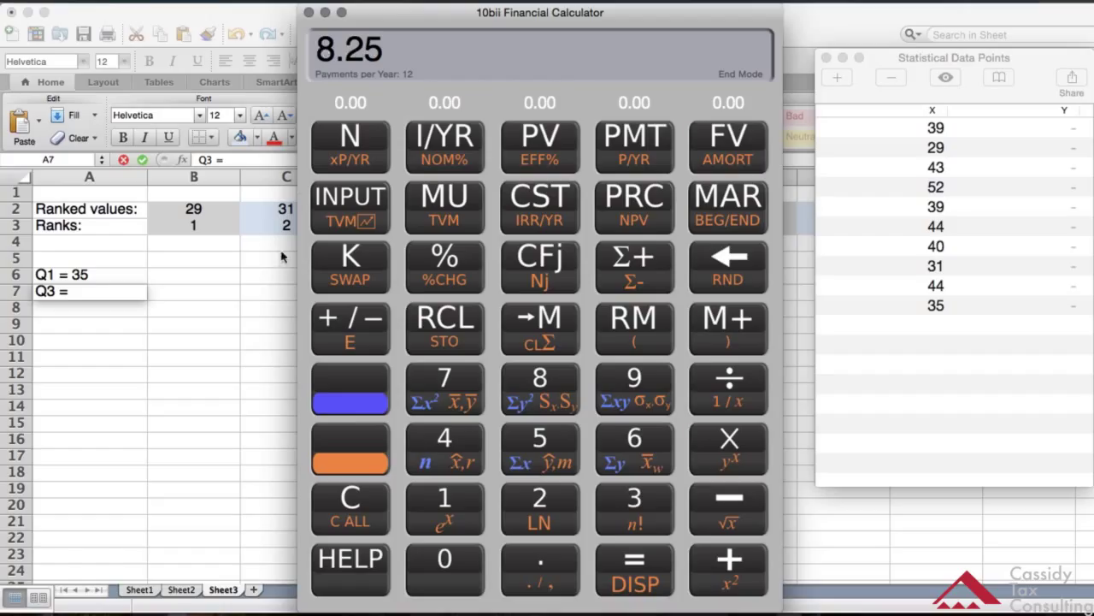
- Return to the Excel workbook and locate the ranked value corresponding to rank 8
{"action": "left_click", "coordinate": [246, 259]}
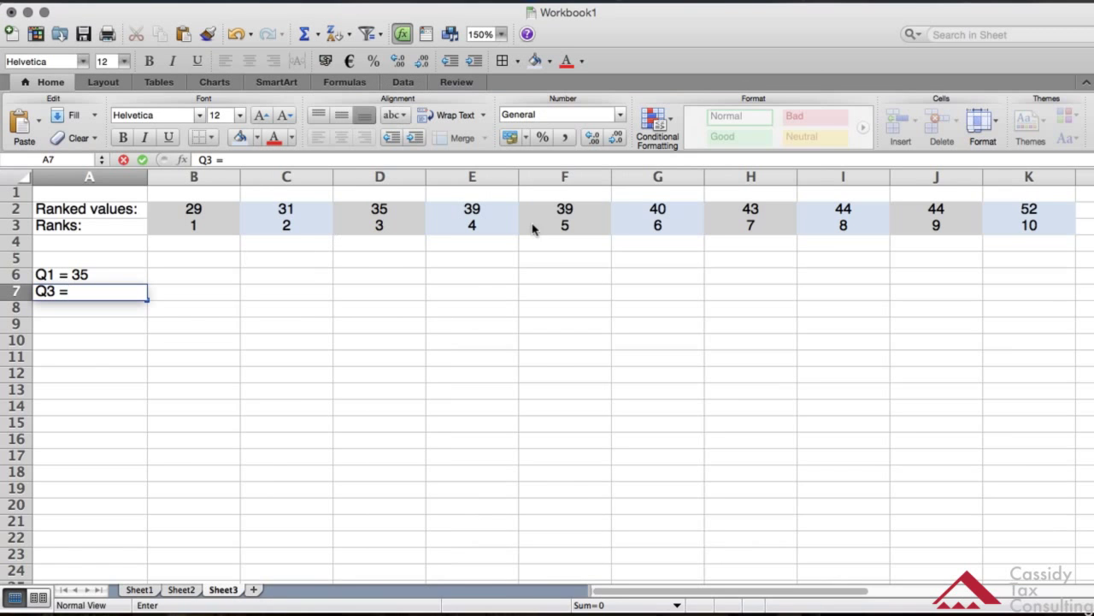
{"action": "left_click", "coordinate": [833, 219]}
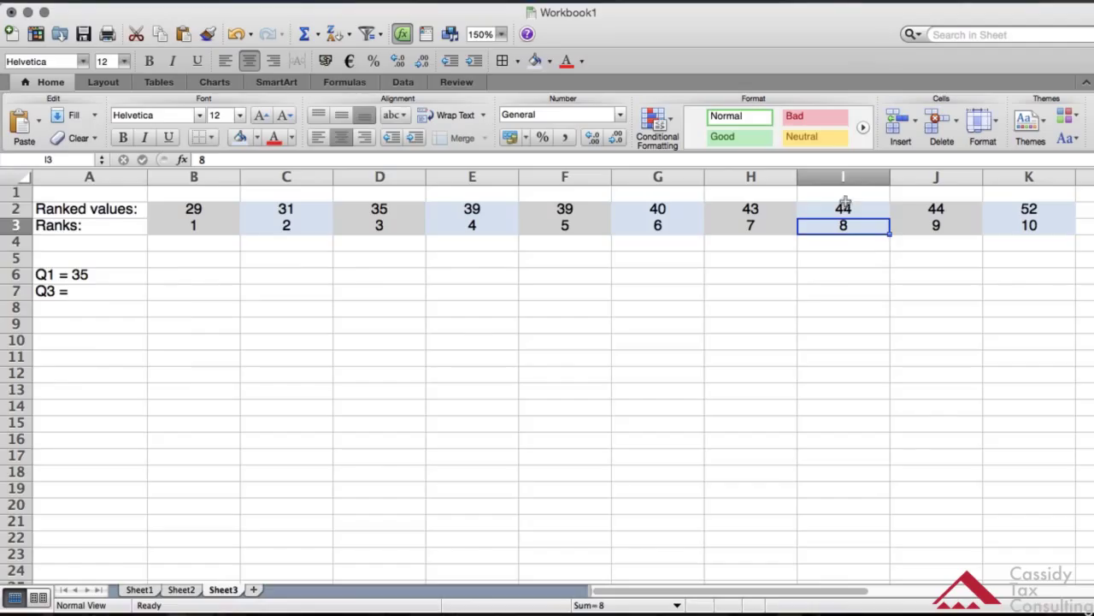
{"action": "left_click", "coordinate": [845, 207]}
{"action": "left_click", "coordinate": [103, 285]}
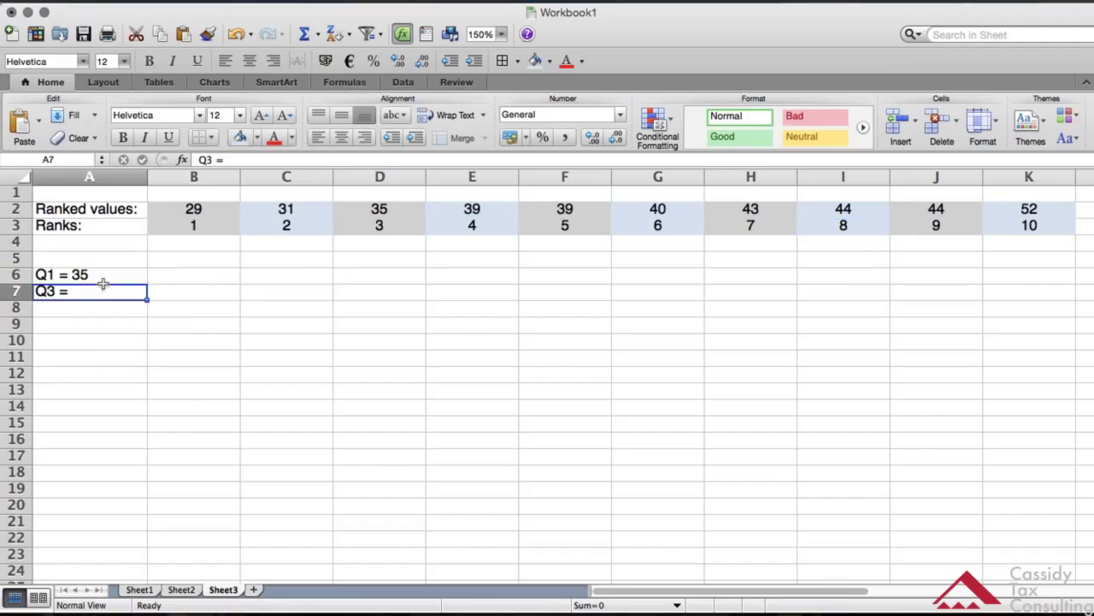
{"action": "type", "text": "44"}
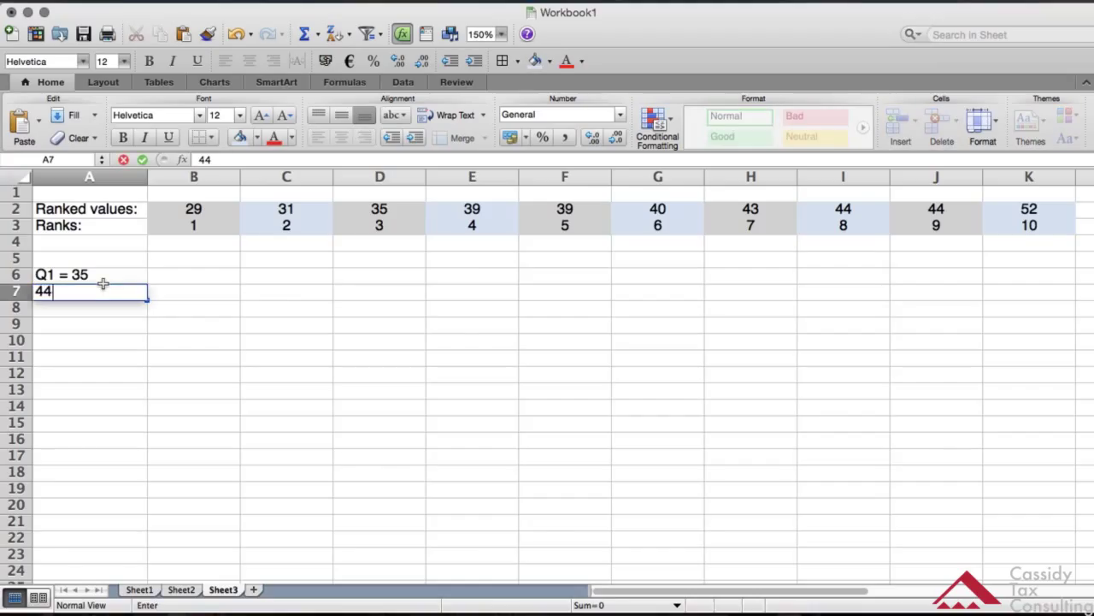
{"action": "key", "text": "super+z"}
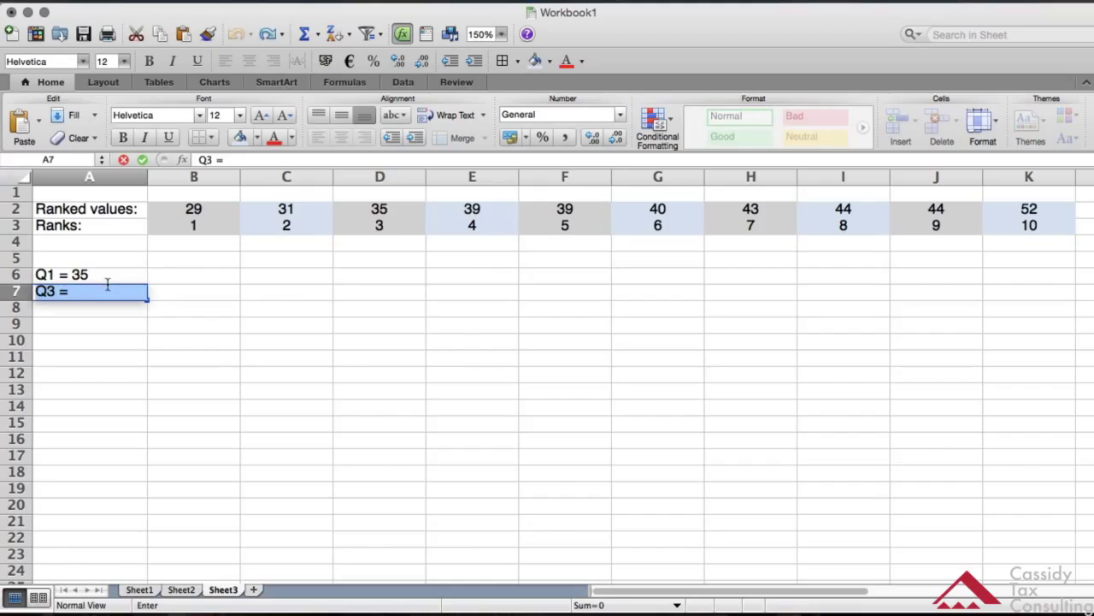
{"action": "key", "text": "Tab"}
- Append 44 to the label in cell A7 so the entry reads "Q3 = 44"
{"action": "left_click", "coordinate": [107, 293]}
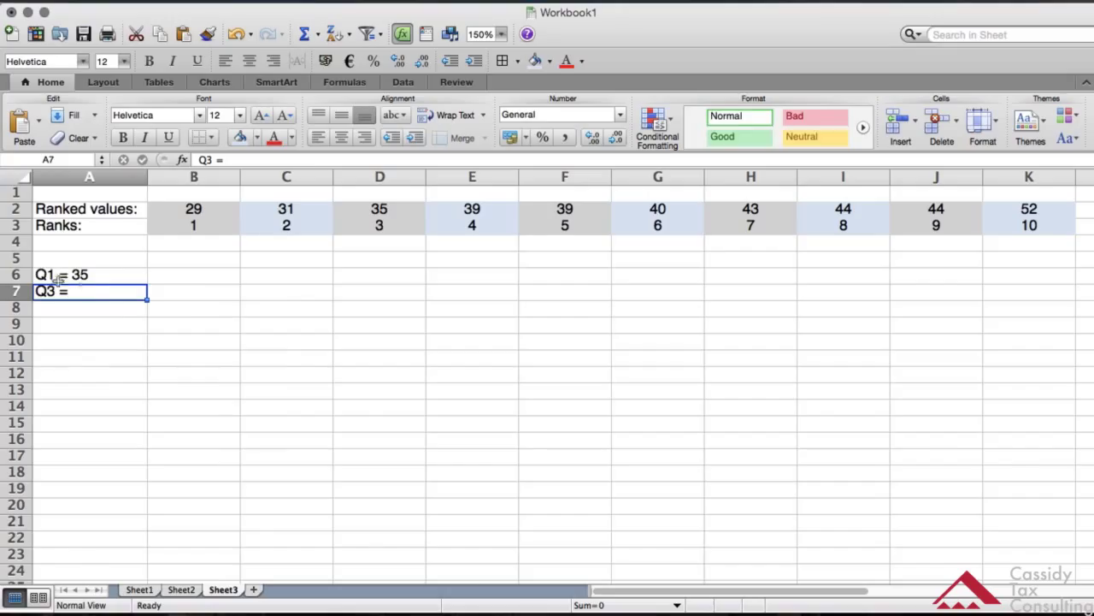
{"action": "double_click", "coordinate": [97, 285]}
{"action": "type", "text": "44"}
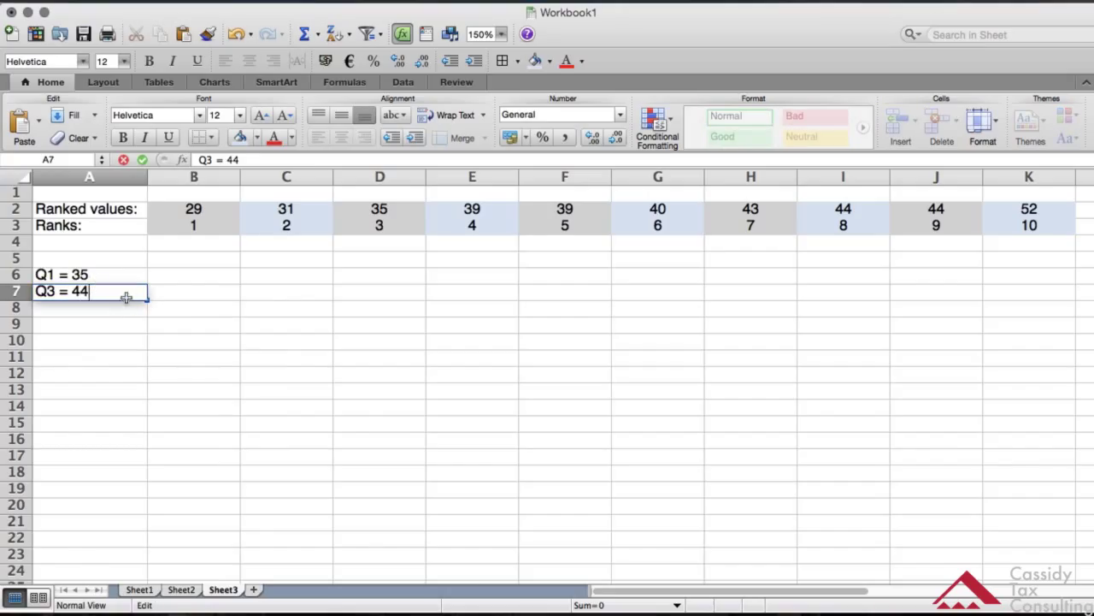
{"action": "key", "text": "Return"}
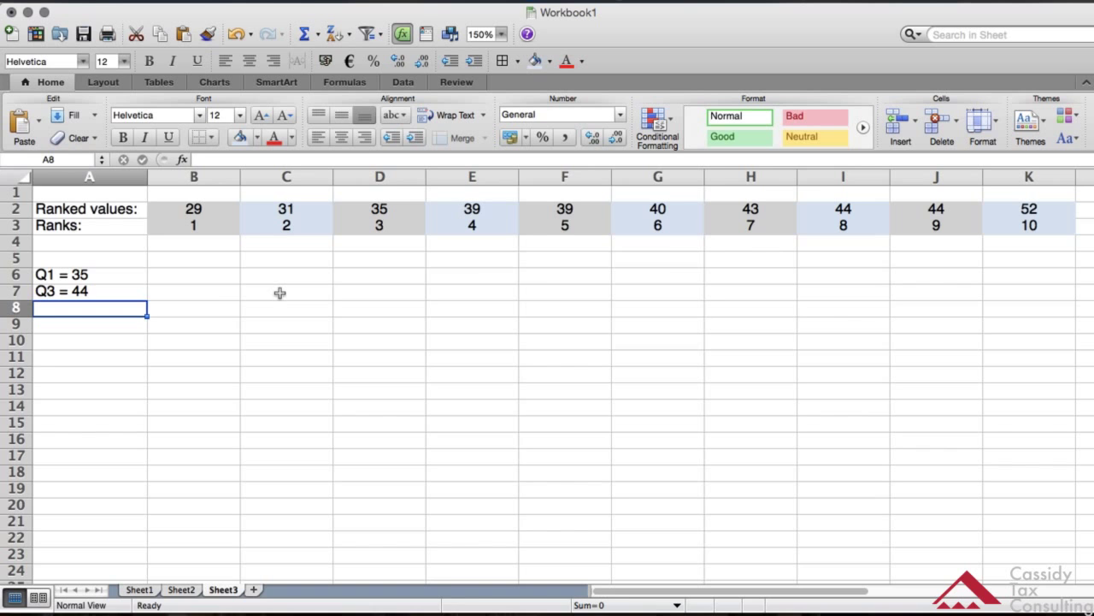
- Check the interquartile range formula in the Word document, and return to the Excel workbook
{"action": "key", "text": "super+Tab"}
{"action": "key", "text": "super+Tab"}
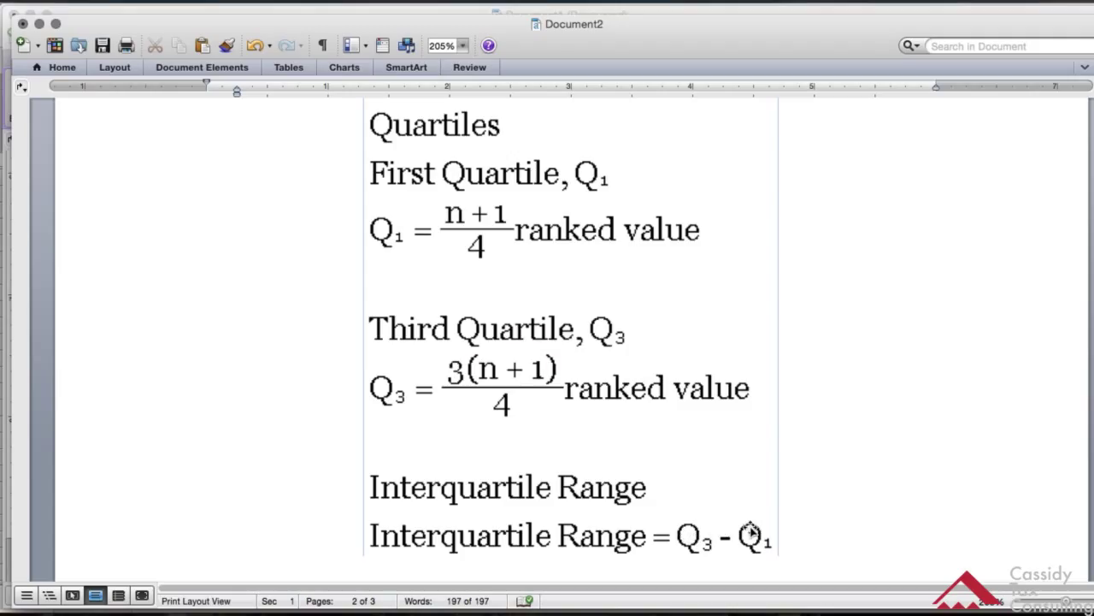
{"action": "key", "text": "super+Tab"}
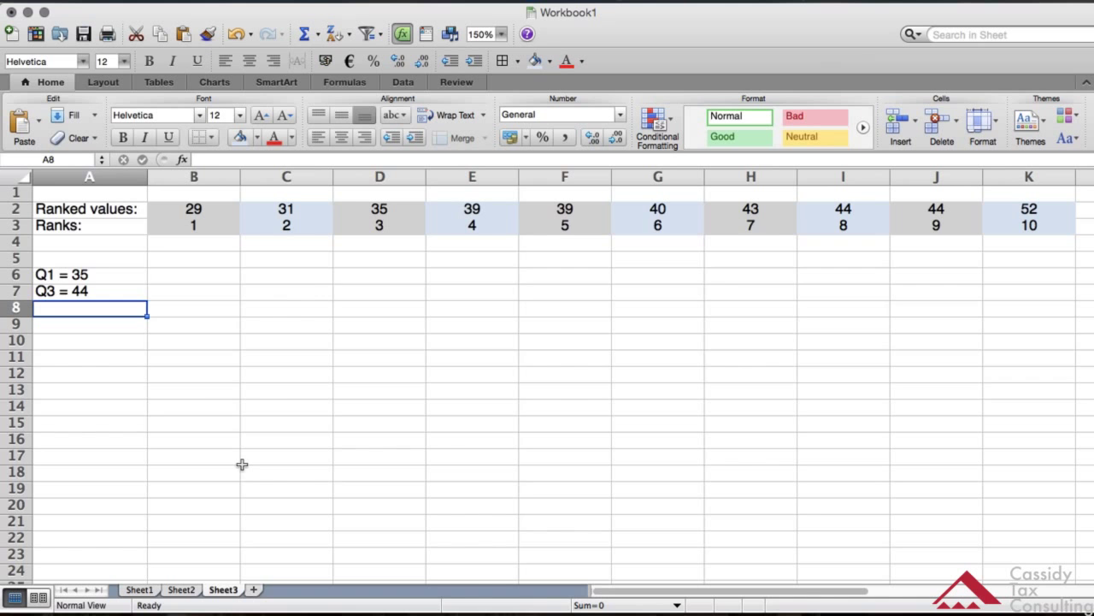
- Switch to the 10bii Financial Calculator, clear it, and calculate 44 − 35 for the interquartile range
{"action": "key", "text": "super+Tab"}
{"action": "key", "text": "super+Tab"}
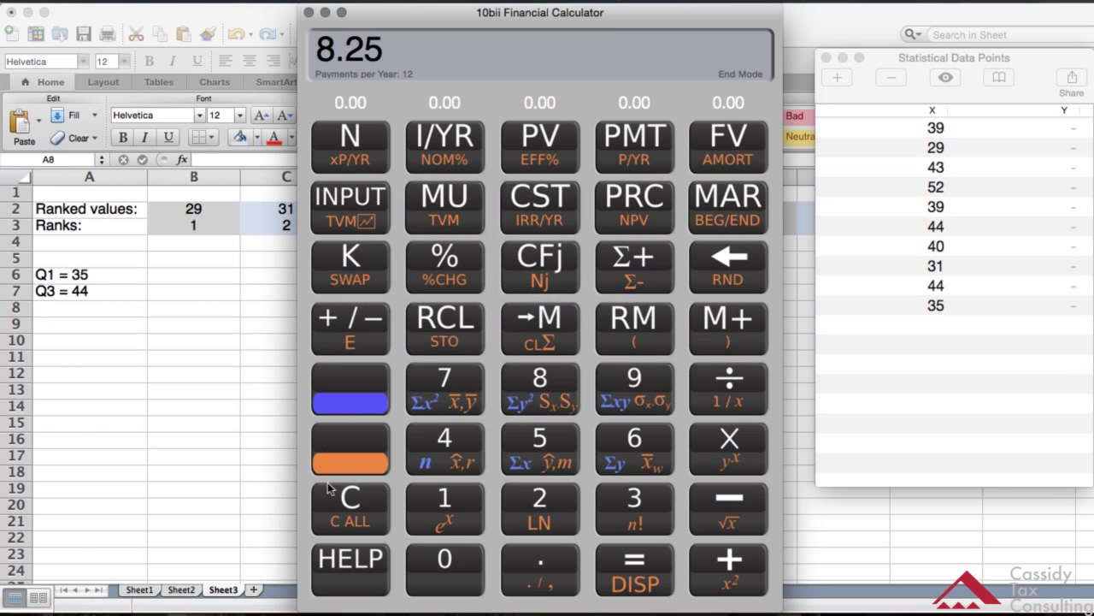
{"action": "left_click", "coordinate": [356, 494]}
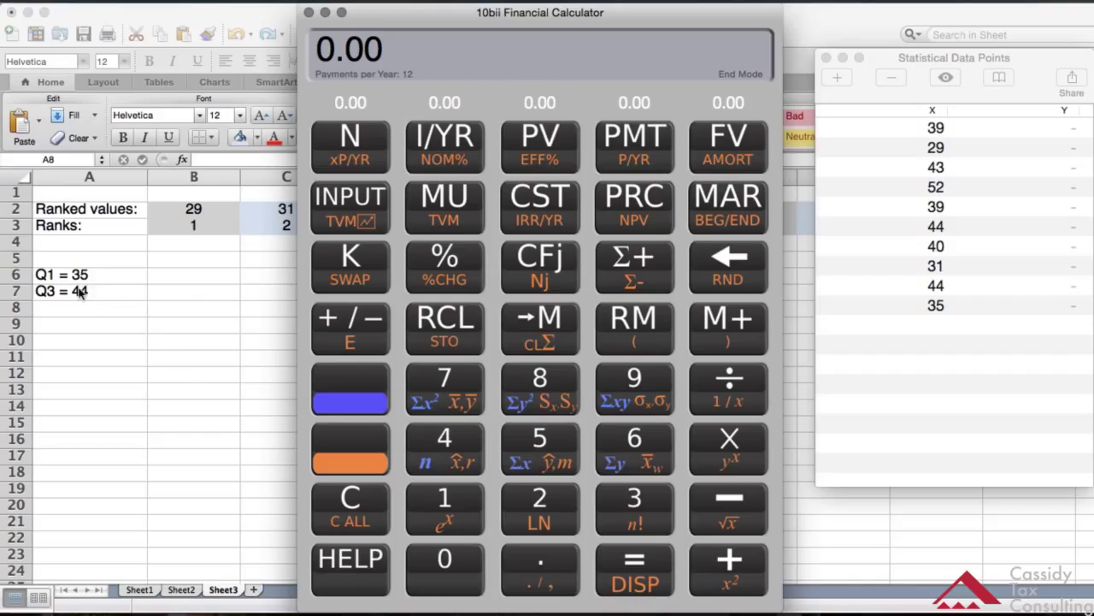
{"action": "double_click", "coordinate": [461, 436]}
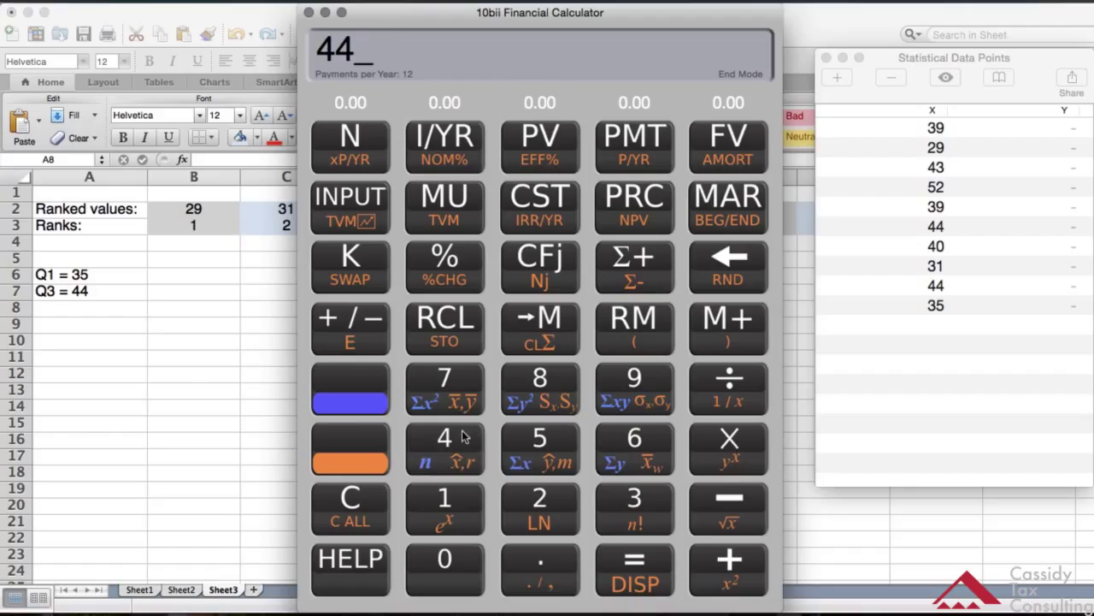
{"action": "left_click", "coordinate": [723, 496]}
{"action": "left_click", "coordinate": [620, 498]}
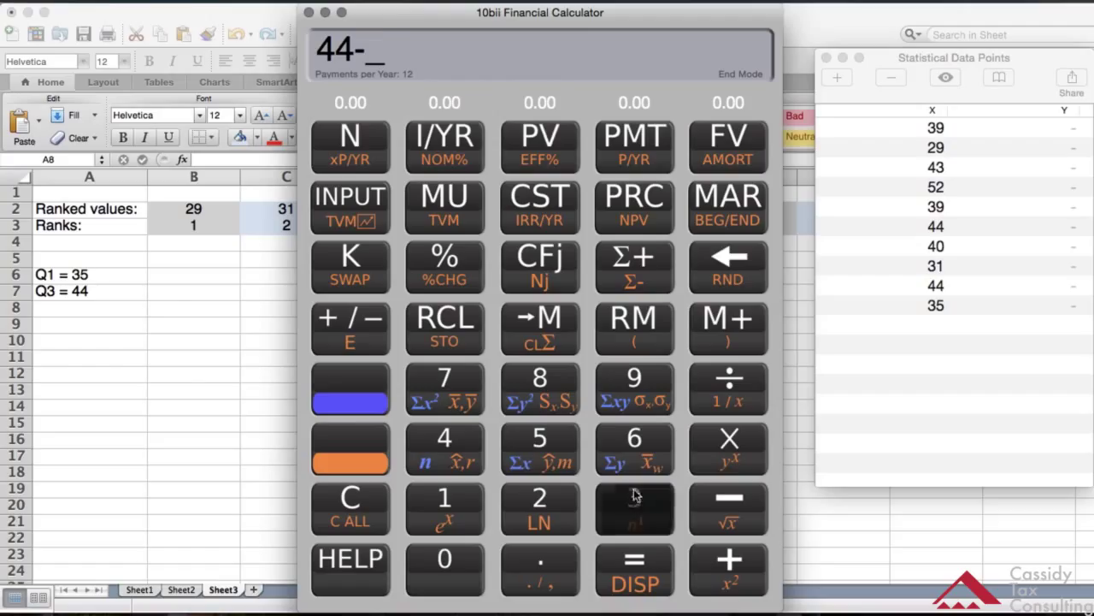
{"action": "left_click", "coordinate": [560, 438]}
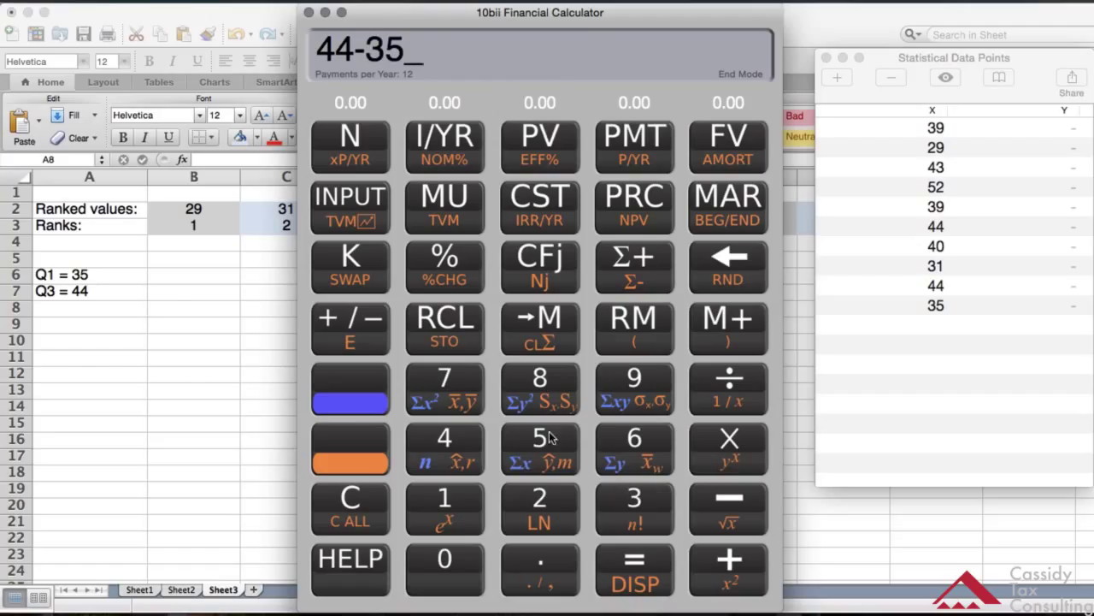
{"action": "left_click", "coordinate": [632, 557]}
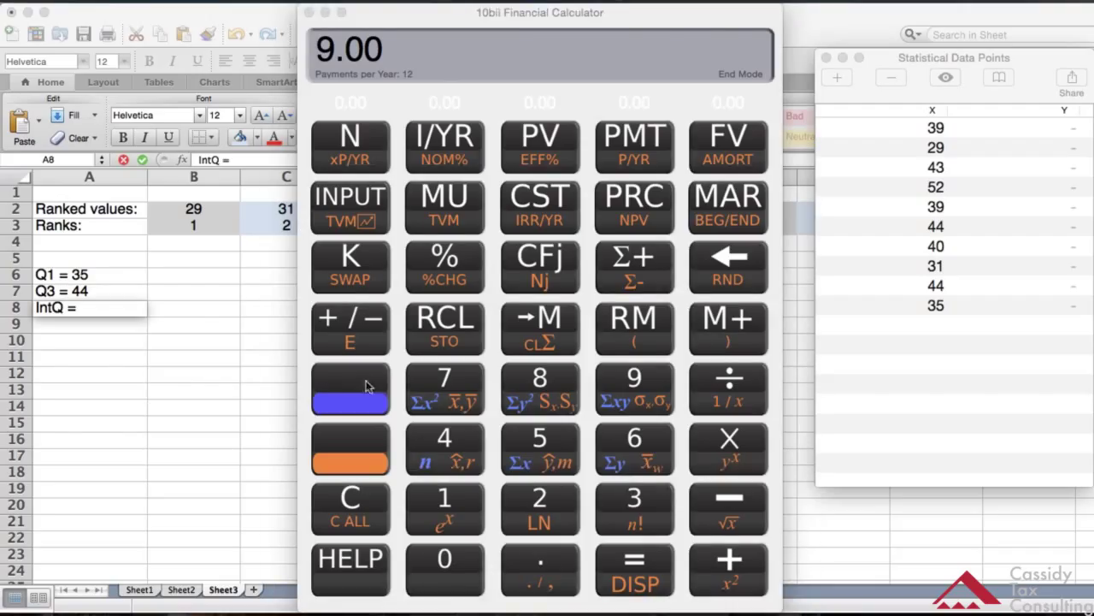
- Return to the Excel workbook and complete the interquartile range entry in cell A8 as "IntQ = 9"
{"action": "left_click", "coordinate": [85, 306]}
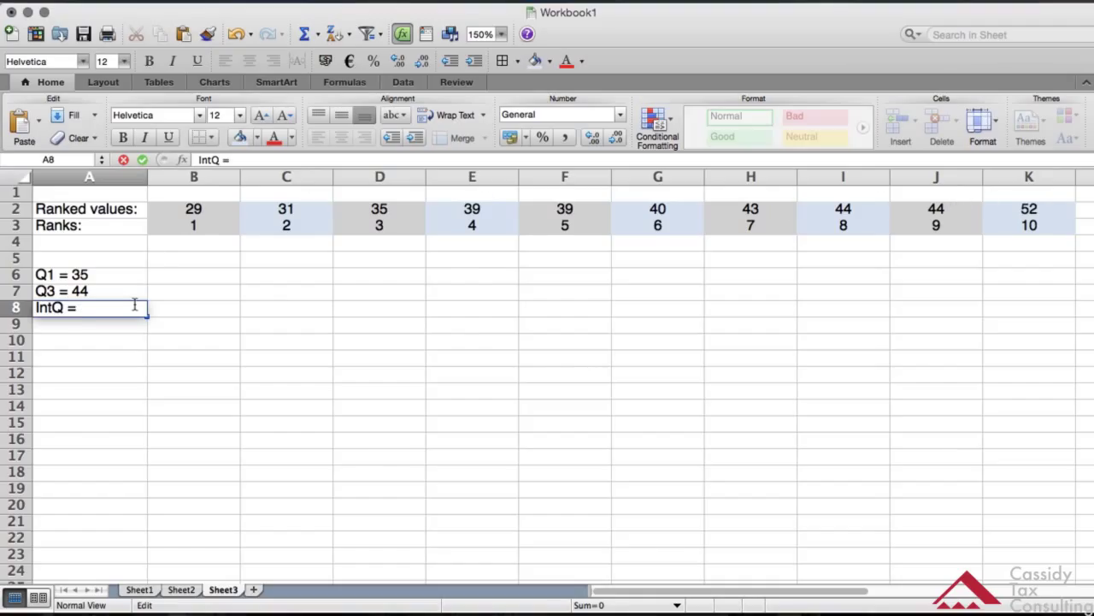
{"action": "type", "text": "9"}
{"action": "left_click", "coordinate": [245, 278]}
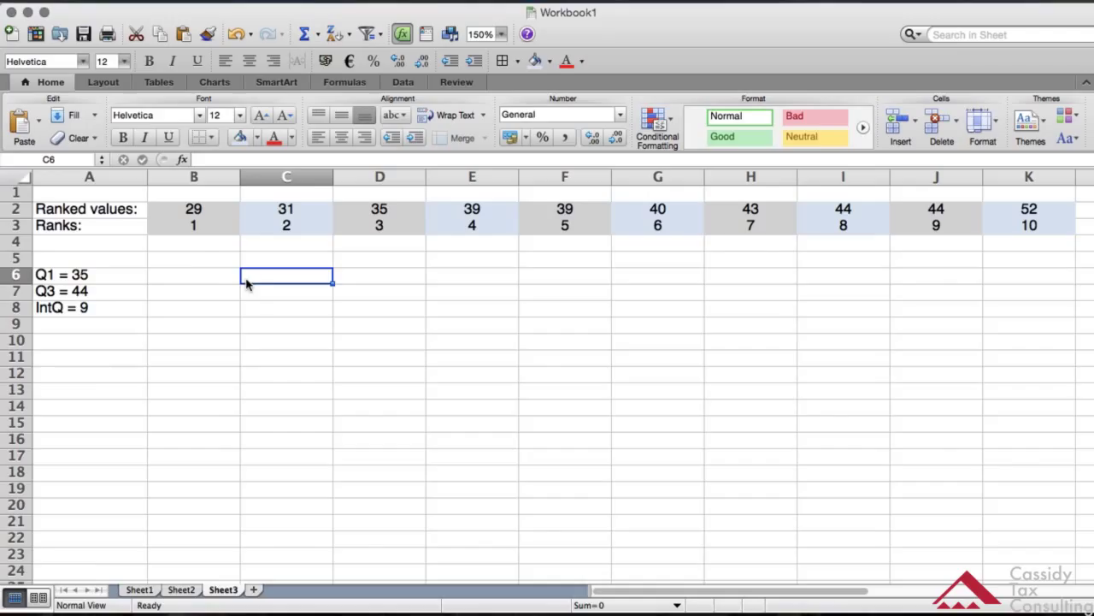